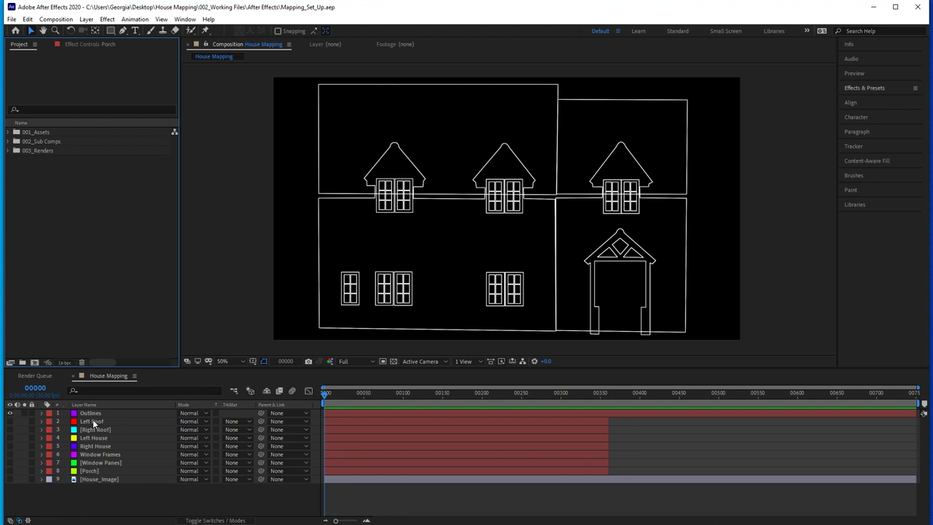
# Step: Bring up the DH1A4229.JPG reference photo of the real house over After Effects
pyautogui.hotkey('alt', 'Tab')
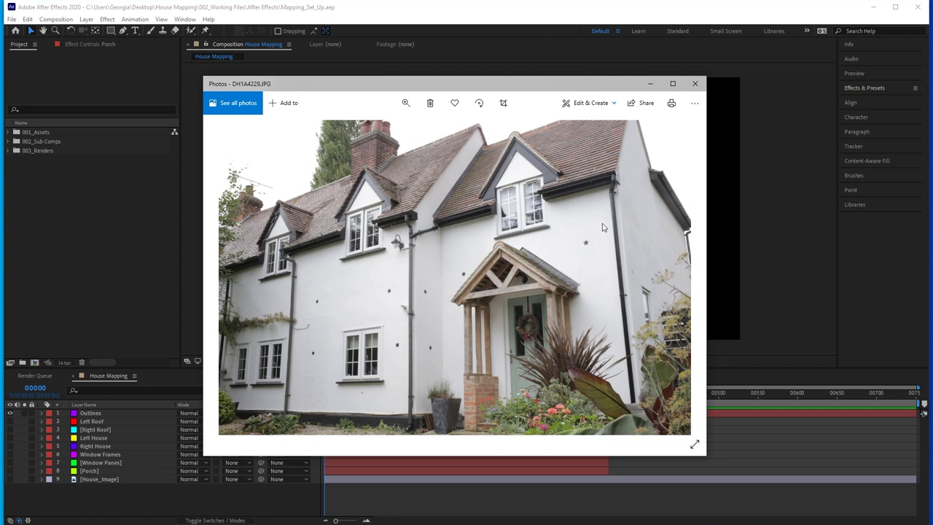
# Step: Return to After Effects, then bring the DH1A4229.JPG house photo back up for reference
pyautogui.hotkey('alt', 'Tab')
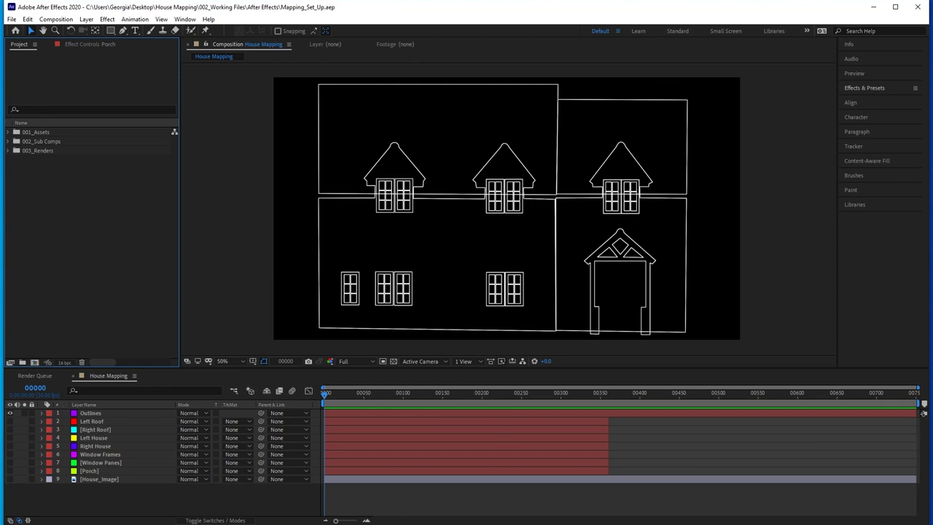
pyautogui.hotkey('alt', 'Tab')
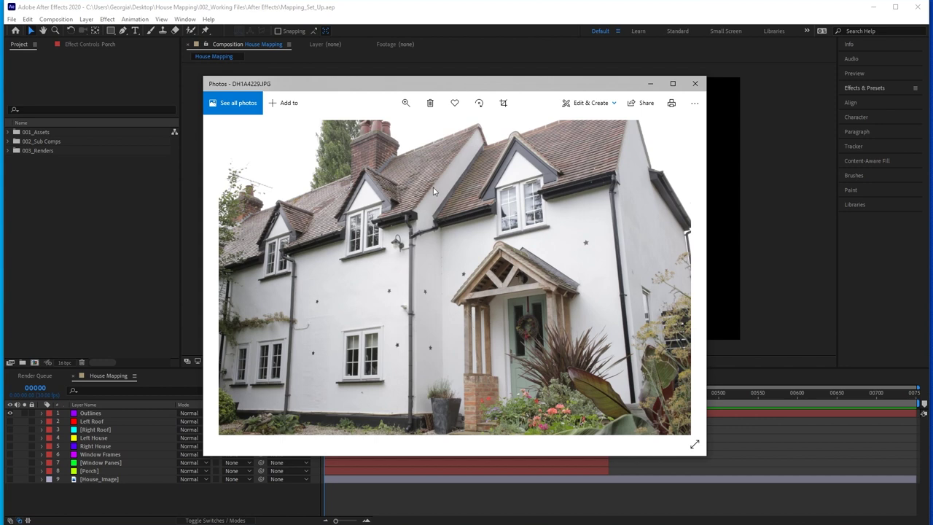
pyautogui.hotkey('alt', 'Tab')
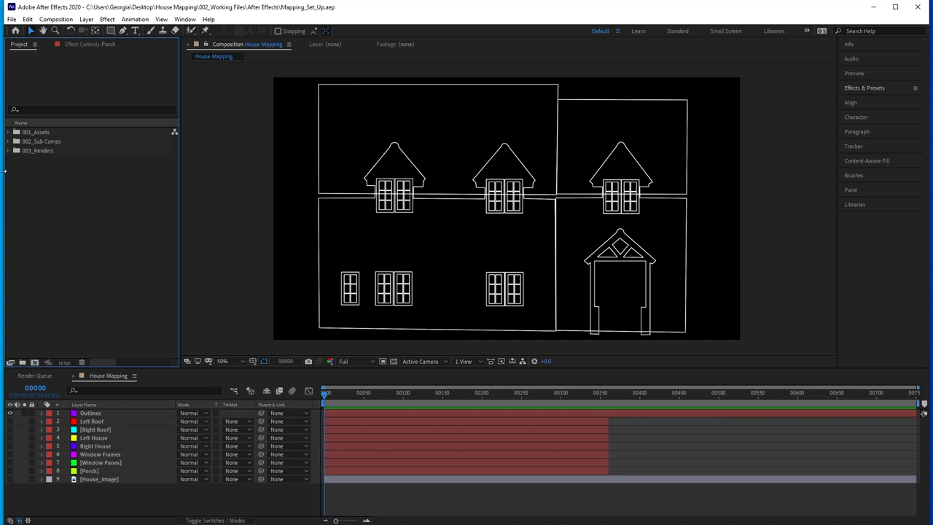
pyautogui.click(8, 151)
# Step: Make a composition from the House Mapping png sequence named [Put Video Content Here]
pyautogui.click(49, 160)
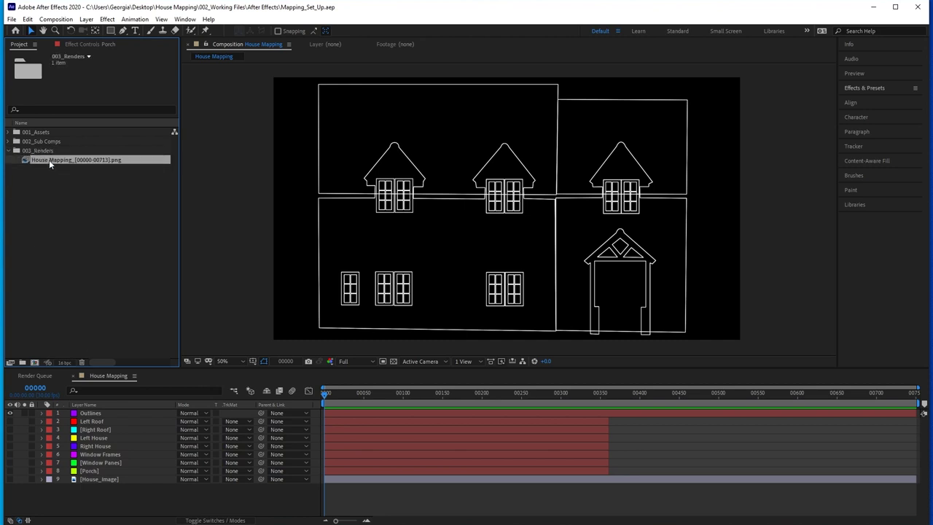
pyautogui.moveTo(56, 159); pyautogui.dragTo(35, 362)
pyautogui.press('Return')
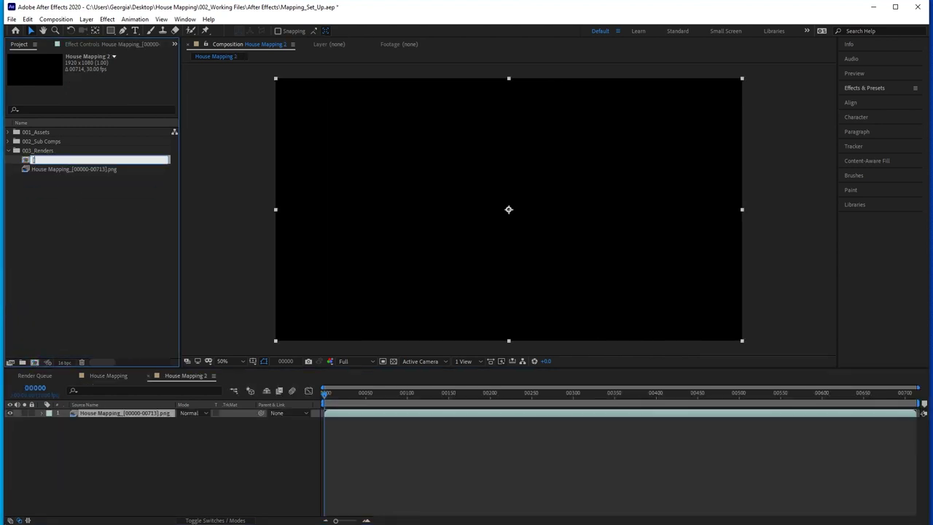
pyautogui.write('[Put Video Content Here]')
pyautogui.press('Return')
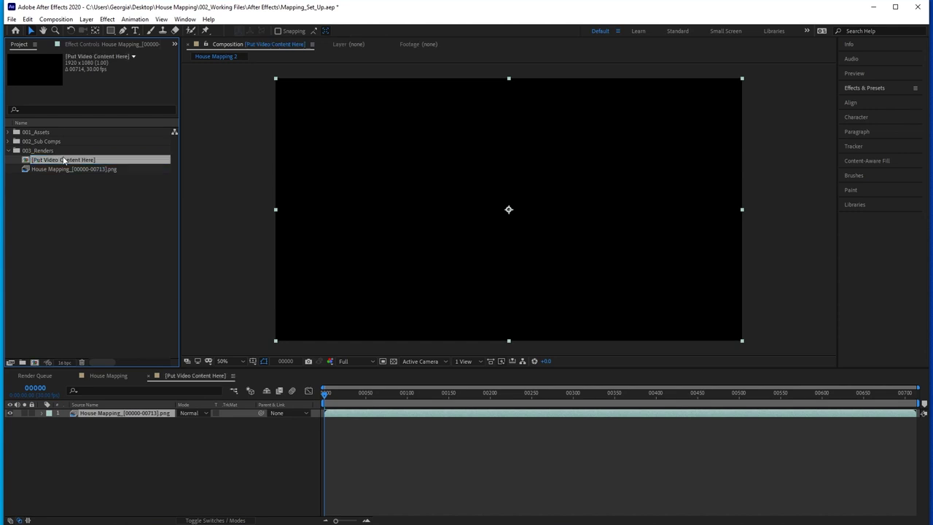
# Step: Nest [Put Video Content Here] in a new comp named Mapping Set-Up, then open the nested comp
pyautogui.click(9, 160)
pyautogui.click(65, 186)
pyautogui.moveTo(50, 131); pyautogui.dragTo(35, 362)
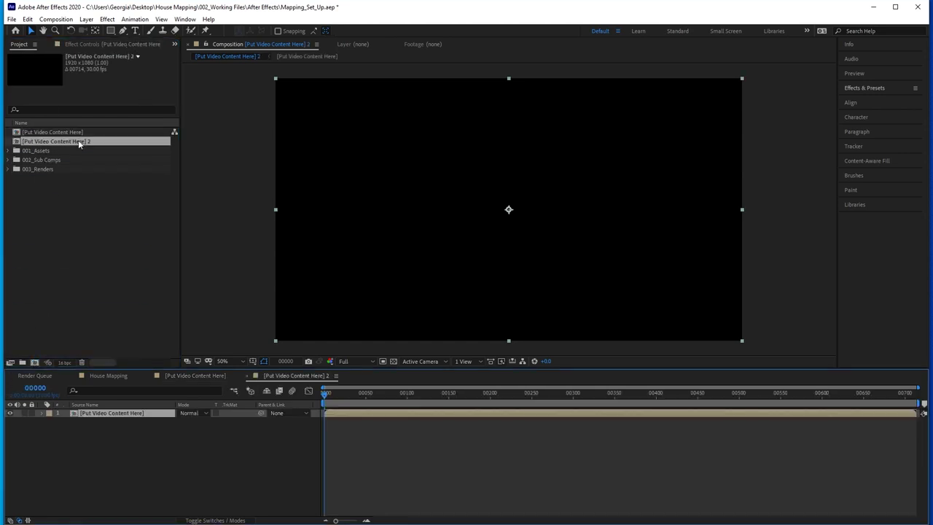
pyautogui.click(78, 140)
pyautogui.press('Return')
pyautogui.write('Mapping Set-Up')
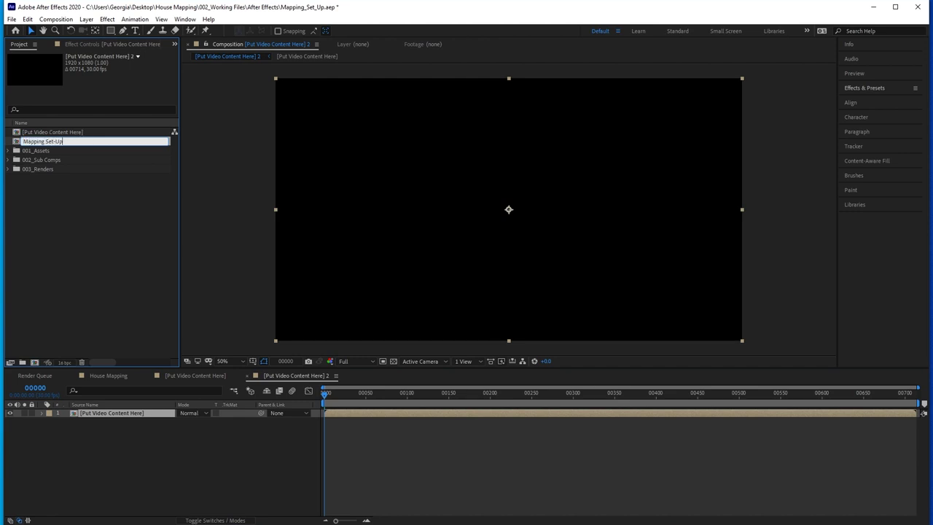
pyautogui.press('Return')
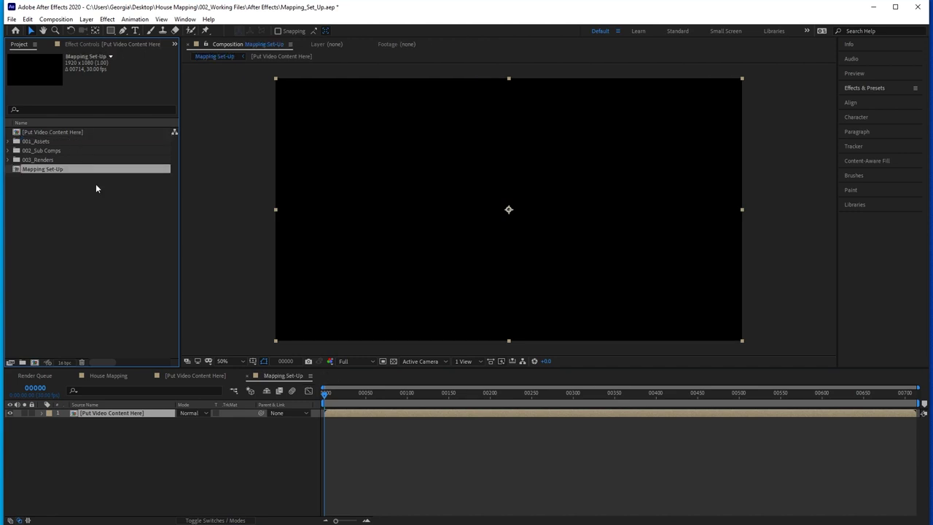
pyautogui.click(294, 374)
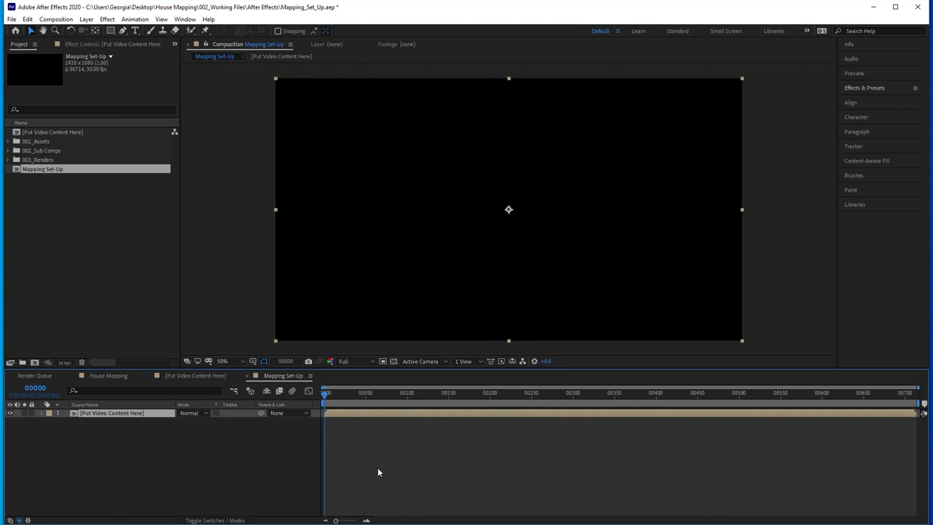
pyautogui.doubleClick(119, 414)
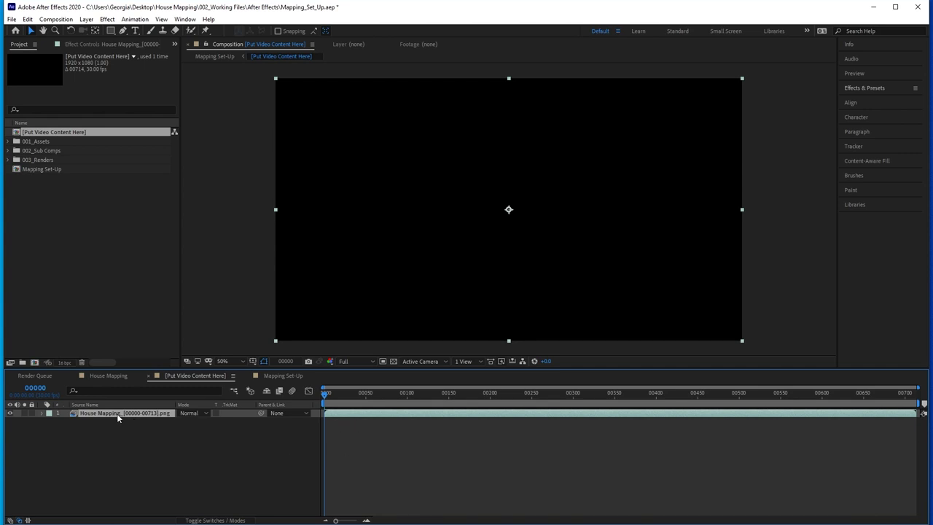
# Step: Duplicate the png sequence layer and offset it, then undo back to a single layer
pyautogui.hotkey('ctrl', 'd')
pyautogui.moveTo(354, 416); pyautogui.dragTo(426, 414)
pyautogui.press('i')
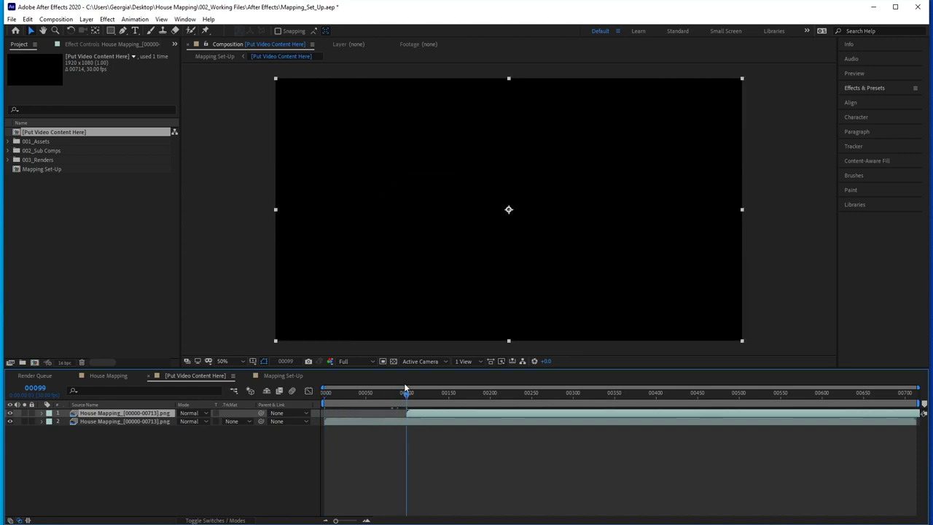
pyautogui.hotkey('ctrl', 'z')
pyautogui.hotkey('ctrl', 'z')
# Step: Place House_Image from 001_Assets into the comp above the House Mapping png sequence
pyautogui.click(155, 434)
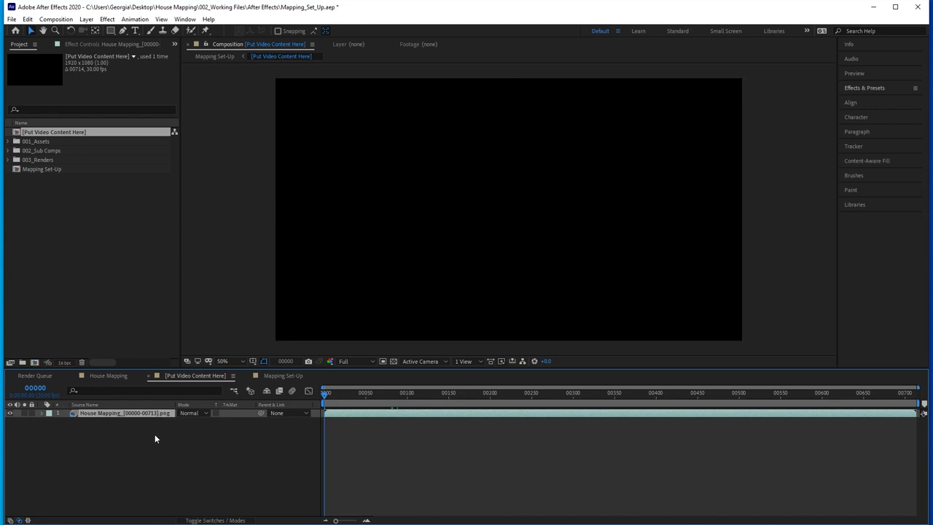
pyautogui.click(131, 412)
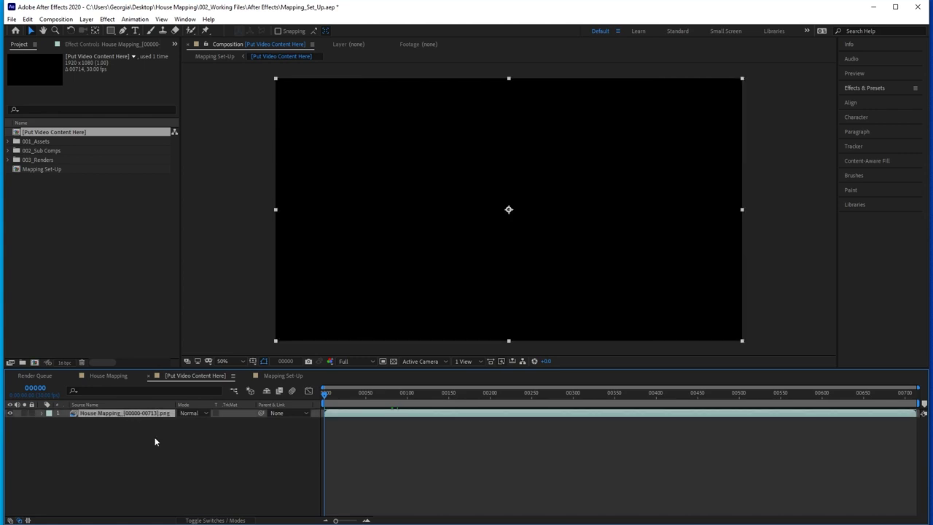
pyautogui.click(9, 141)
pyautogui.click(46, 150)
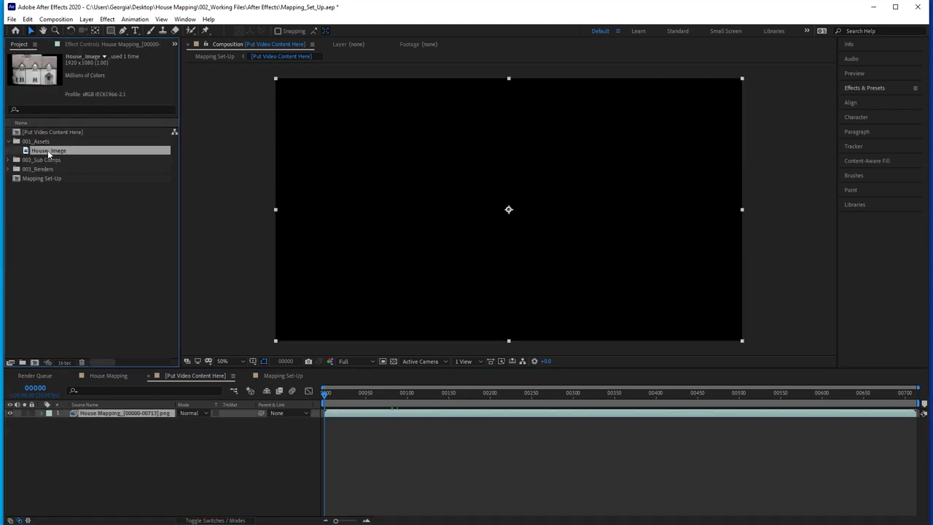
pyautogui.moveTo(48, 154); pyautogui.dragTo(112, 413)
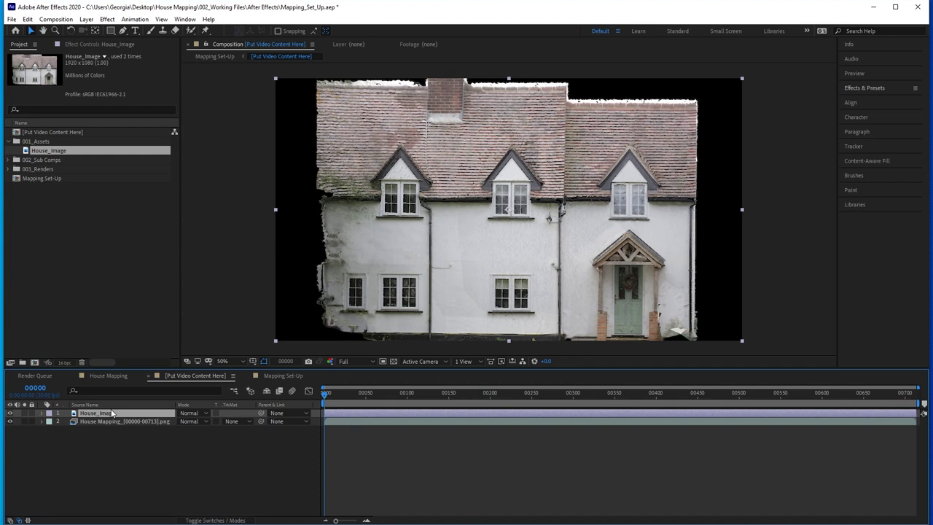
# Step: Paste the seven House Mapping shape layers into Mapping Set-Up and make them all visible
pyautogui.click(103, 377)
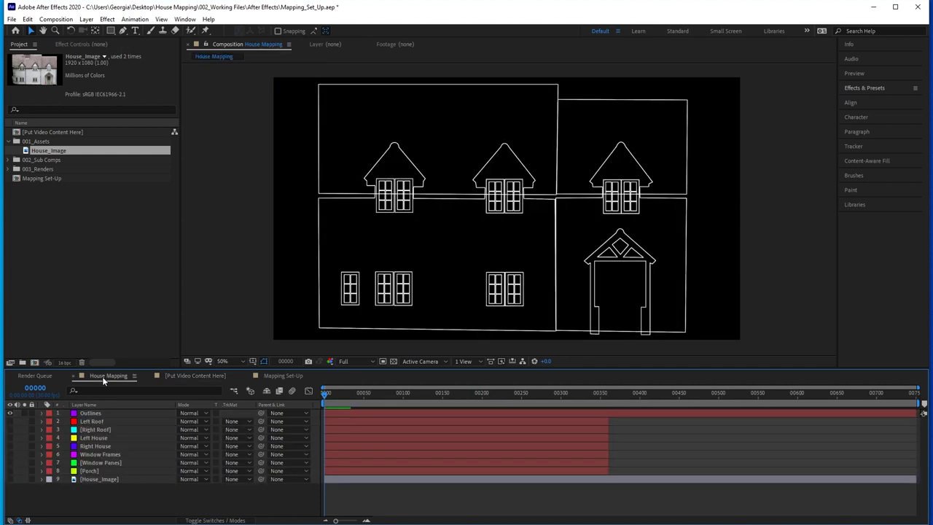
pyautogui.click(104, 420)
pyautogui.keyDown('shift'); pyautogui.click(92, 470); pyautogui.keyUp('shift')
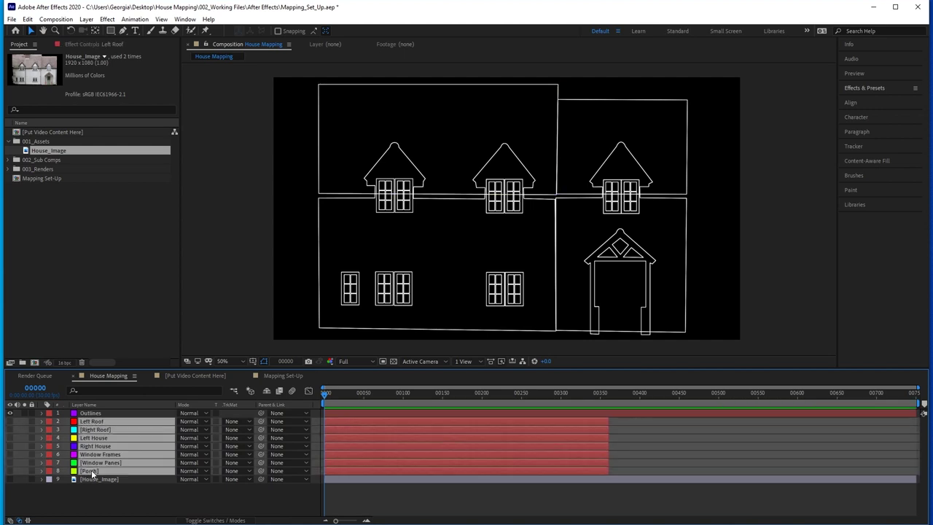
pyautogui.click(281, 375)
pyautogui.hotkey('ctrl', 'v')
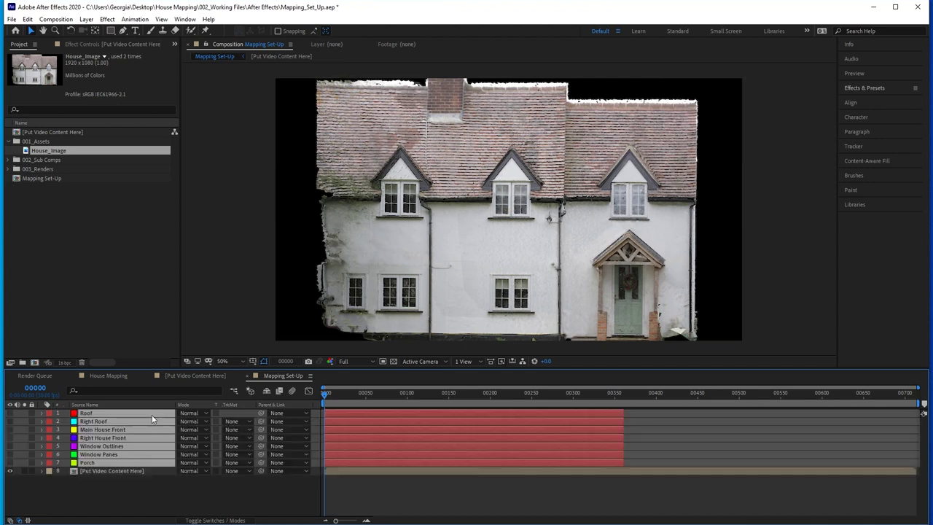
pyautogui.moveTo(11, 418); pyautogui.dragTo(10, 464)
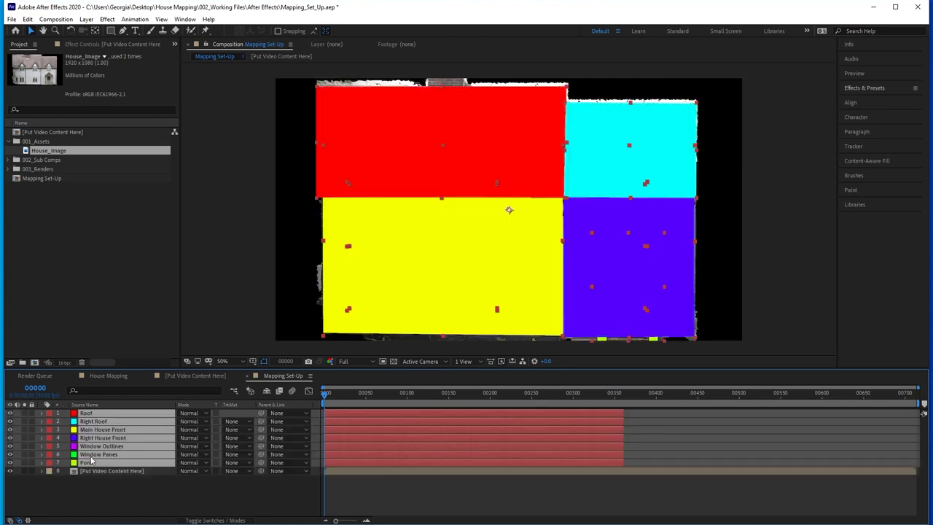
# Step: Delete the Window Outlines, Window Panes and Porch layers from Mapping Set-Up
pyautogui.click(98, 493)
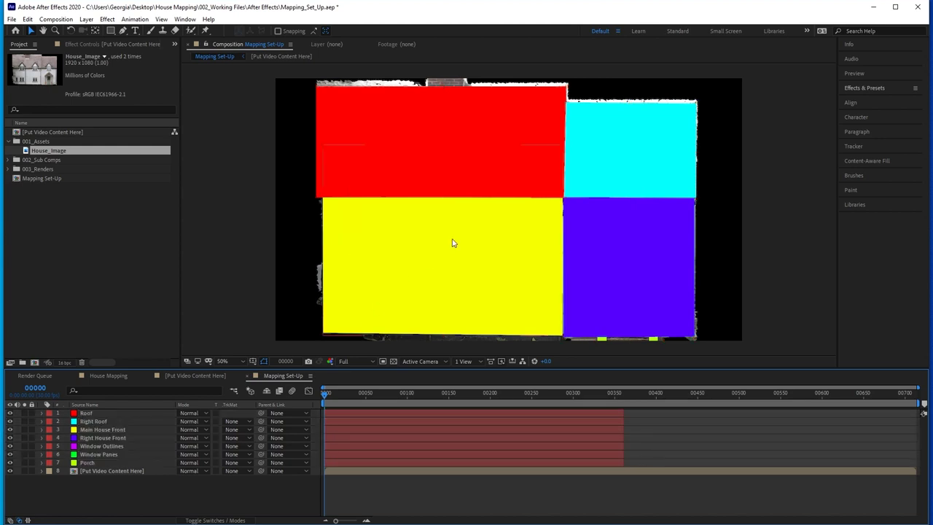
pyautogui.click(453, 157)
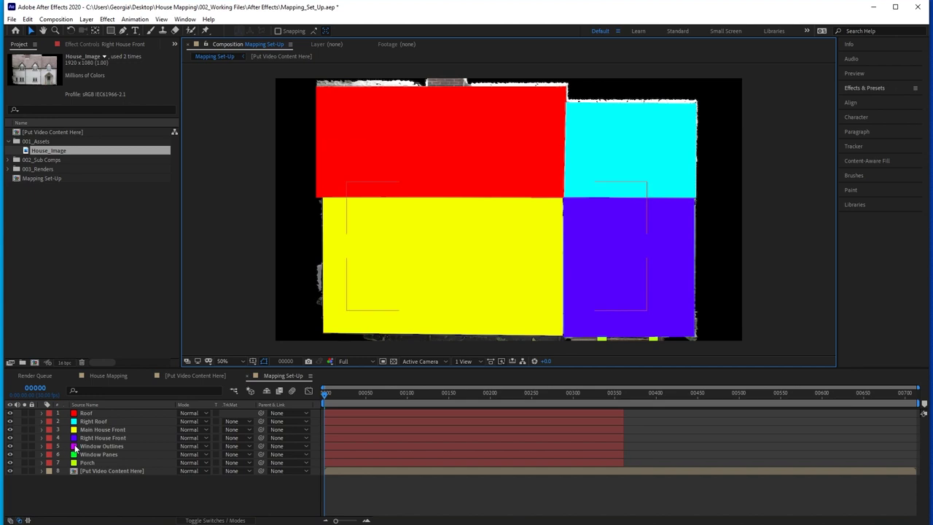
pyautogui.click(102, 445)
pyautogui.keyDown('shift'); pyautogui.click(94, 455); pyautogui.keyUp('shift')
pyautogui.keyDown('shift'); pyautogui.click(88, 463); pyautogui.keyUp('shift')
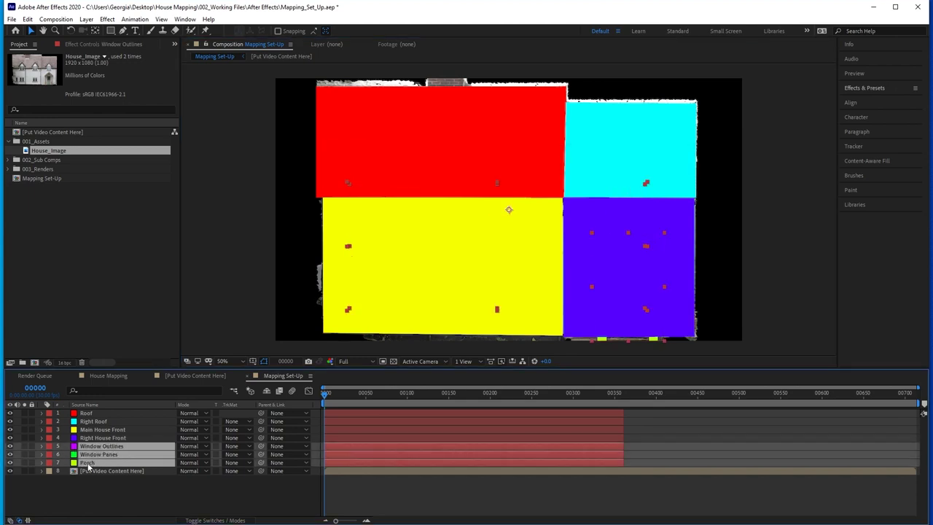
pyautogui.press('Delete')
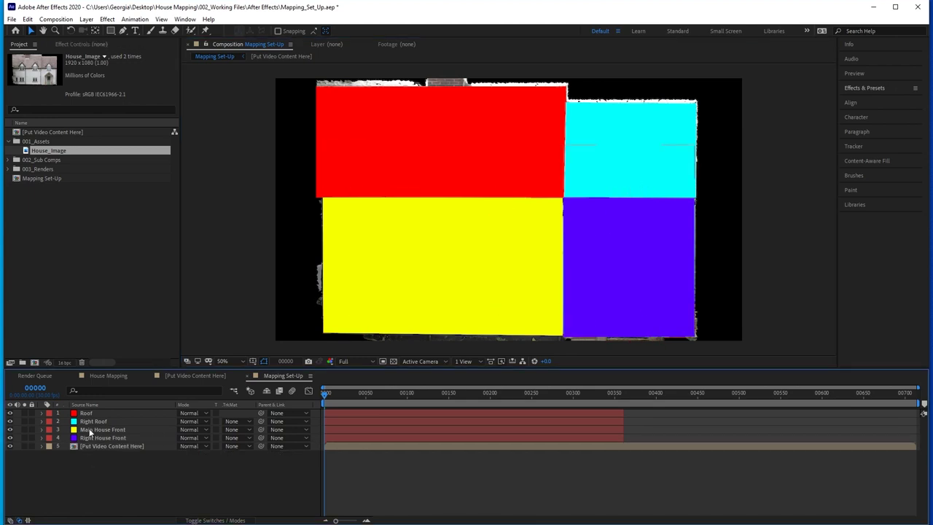
# Step: Rename the Roof layer to Left Roof
pyautogui.click(86, 413)
pyautogui.hotkey('ctrl', 'c')
pyautogui.press('Return')
pyautogui.press('Return')
pyautogui.click(98, 489)
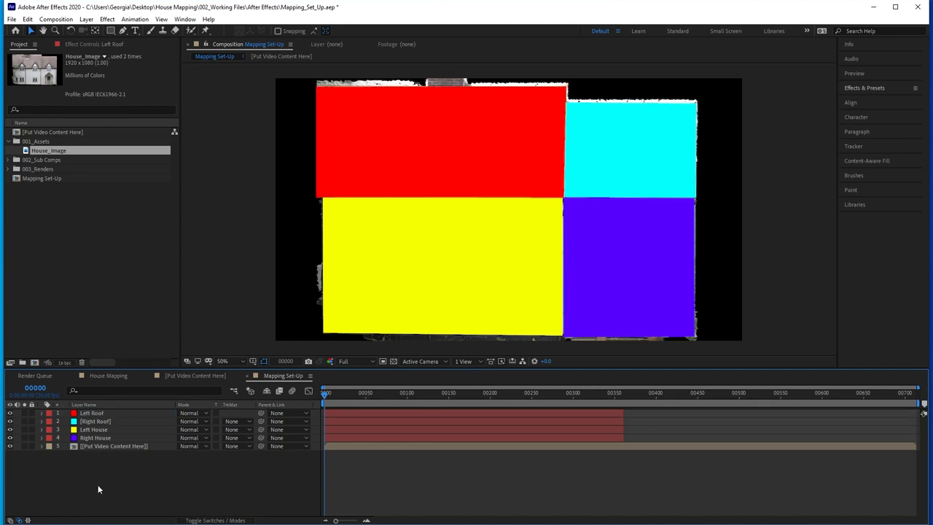
pyautogui.click(89, 447)
# Step: Duplicate the video placeholder twice and move copies beneath the Right Roof and Left House solids
pyautogui.hotkey('ctrl', 'd')
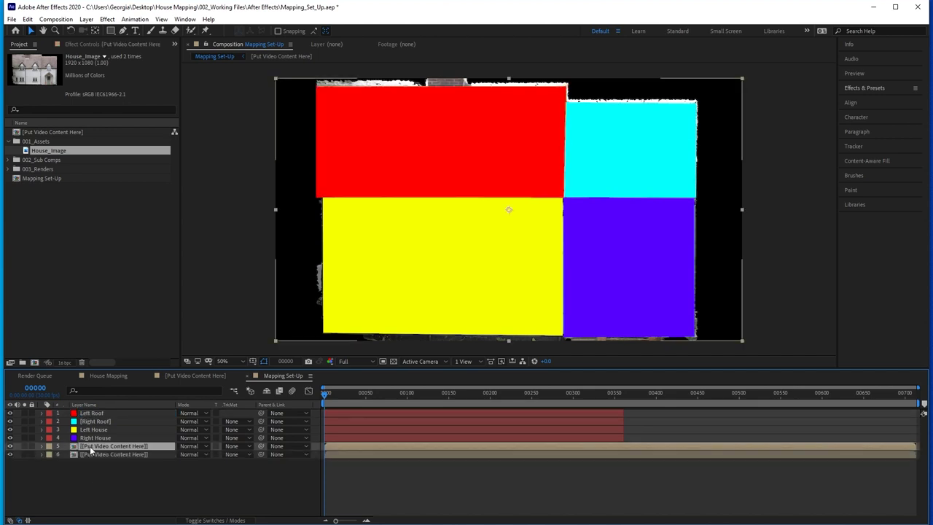
pyautogui.hotkey('ctrl', 'd')
pyautogui.hotkey('ctrl', 'd')
pyautogui.moveTo(98, 446)
pyautogui.mouseDown()
pyautogui.moveTo(95, 423)
pyautogui.moveTo(97, 451)
pyautogui.moveTo(97, 435)
pyautogui.mouseUp()
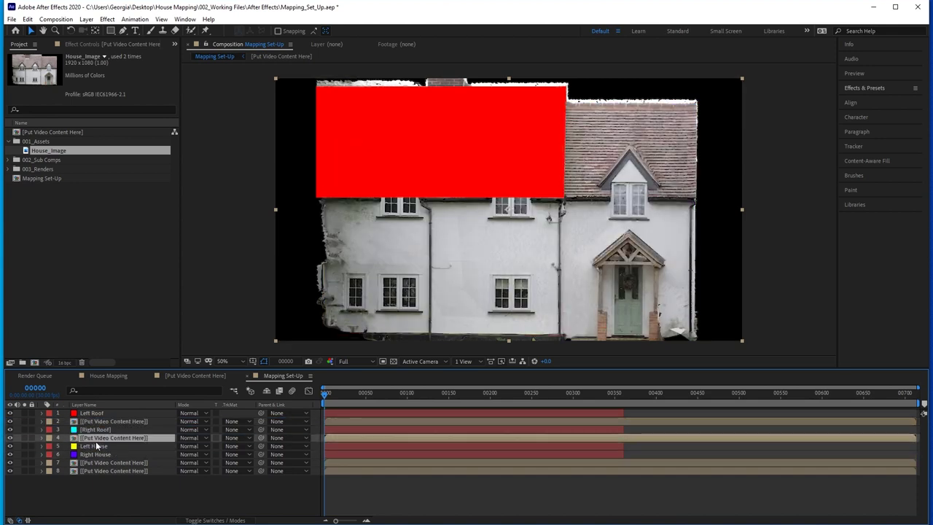
pyautogui.moveTo(102, 470); pyautogui.dragTo(101, 455)
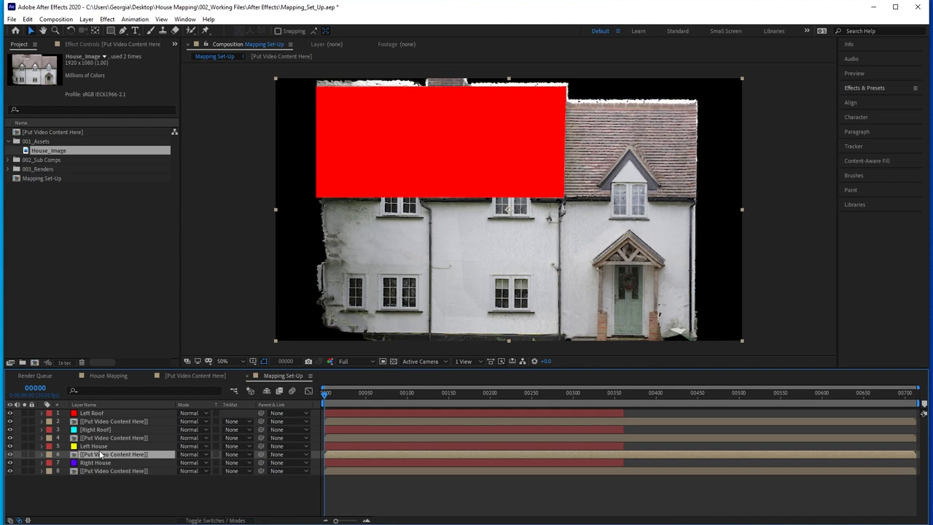
pyautogui.click(91, 413)
# Step: Pre-compose the Left Roof solid with its video copy into a Left Roof precomp, then open it
pyautogui.keyDown('shift'); pyautogui.click(102, 421); pyautogui.keyUp('shift')
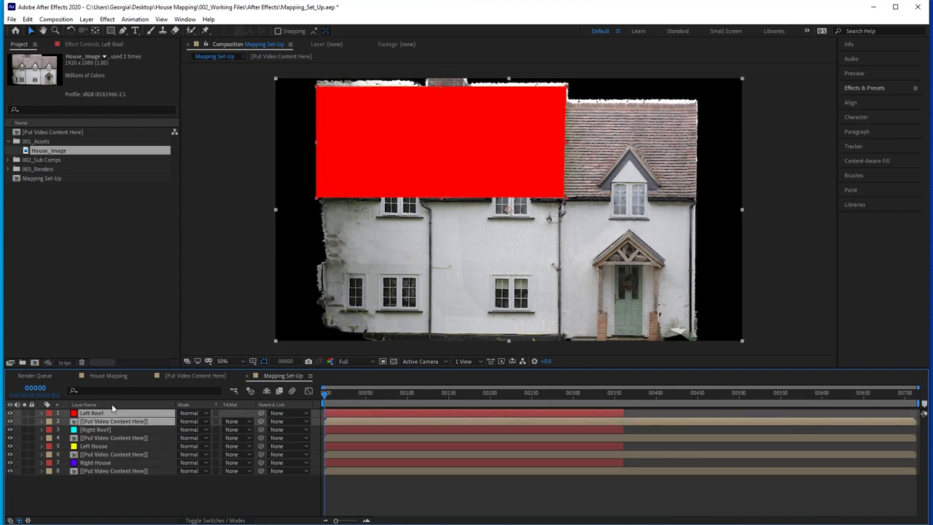
pyautogui.click(90, 20)
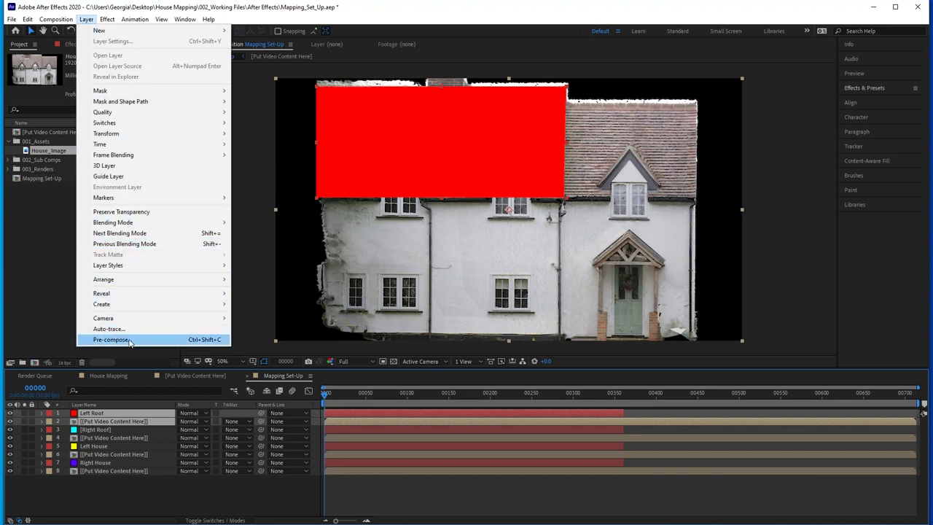
pyautogui.click(151, 341)
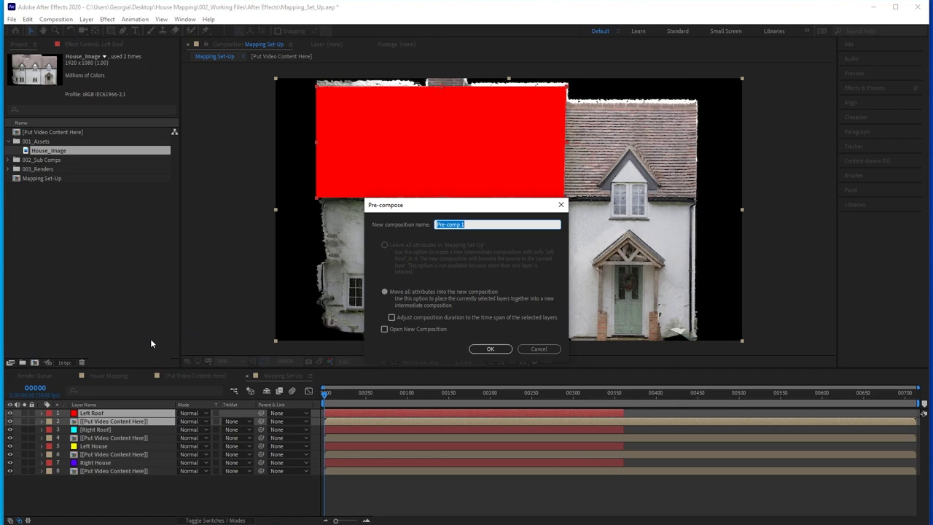
pyautogui.hotkey('ctrl', 'v')
pyautogui.press('Return')
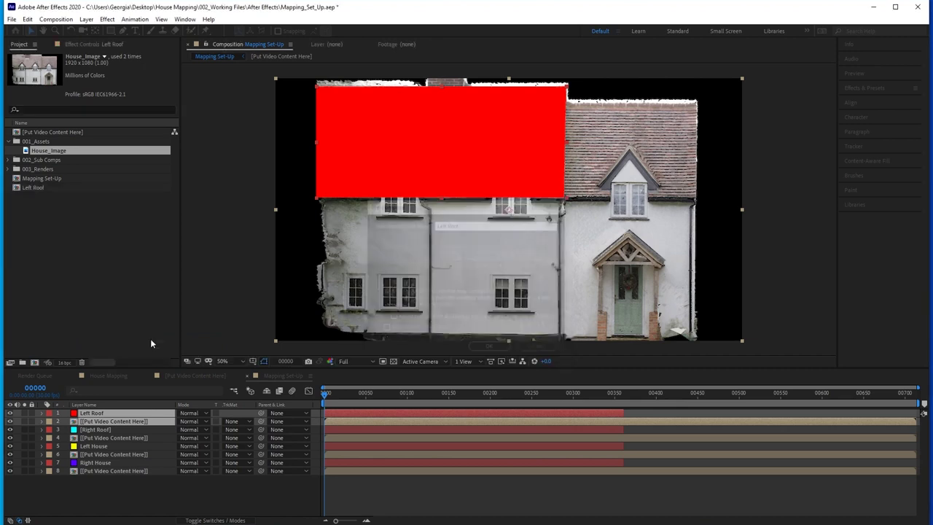
pyautogui.click(109, 421)
pyautogui.keyDown('shift'); pyautogui.click(102, 430); pyautogui.keyUp('shift')
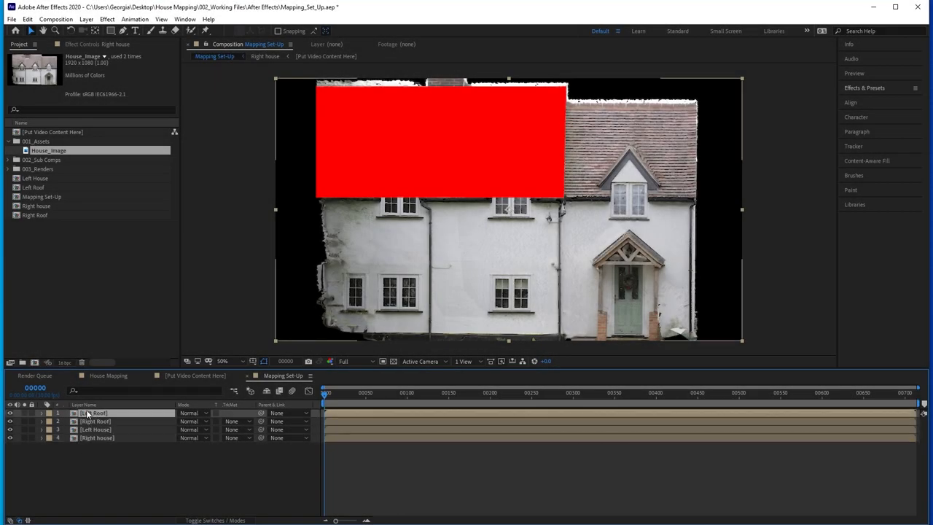
pyautogui.doubleClick(87, 413)
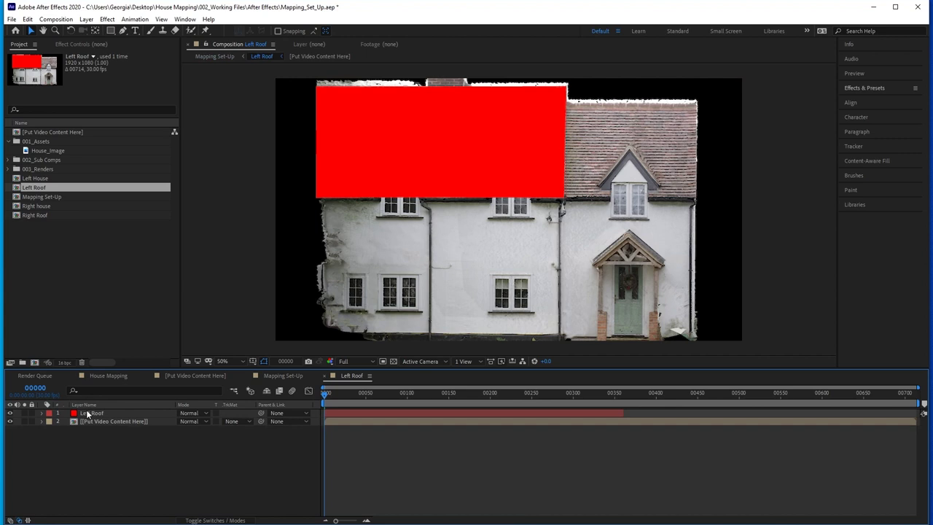
# Step: Zoom in and draw a region of interest tightly around the red Left Roof solid
pyautogui.click(383, 362)
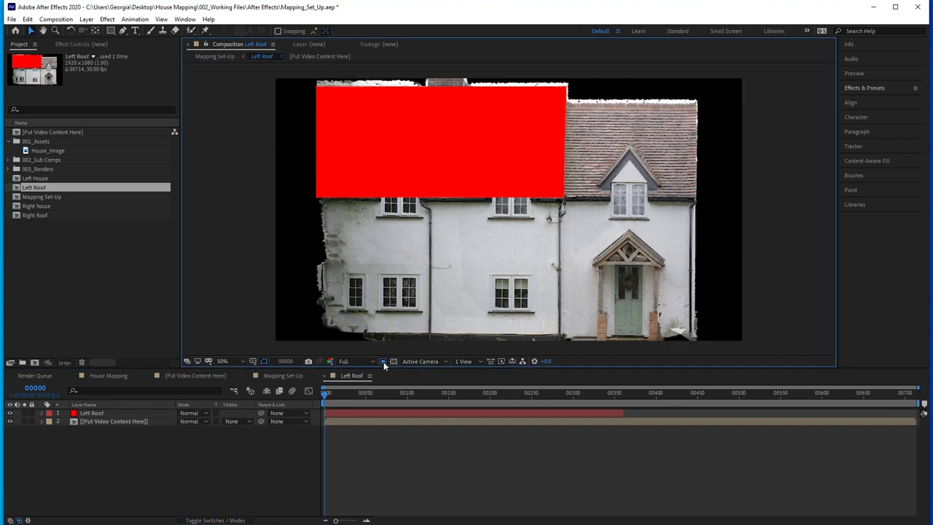
pyautogui.moveTo(427, 94); pyautogui.dragTo(526, 204)
pyautogui.scroll(2, 481, 157)
pyautogui.press('v')
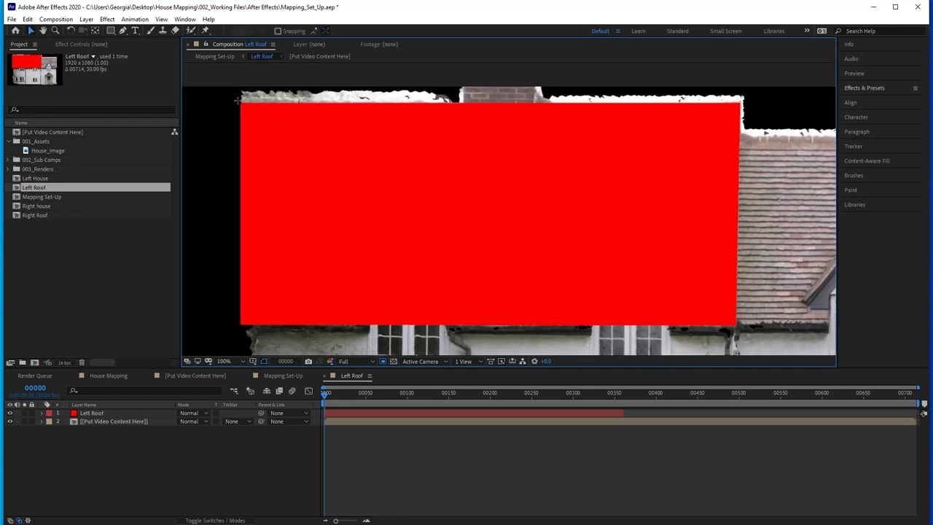
pyautogui.moveTo(237, 101); pyautogui.dragTo(742, 328)
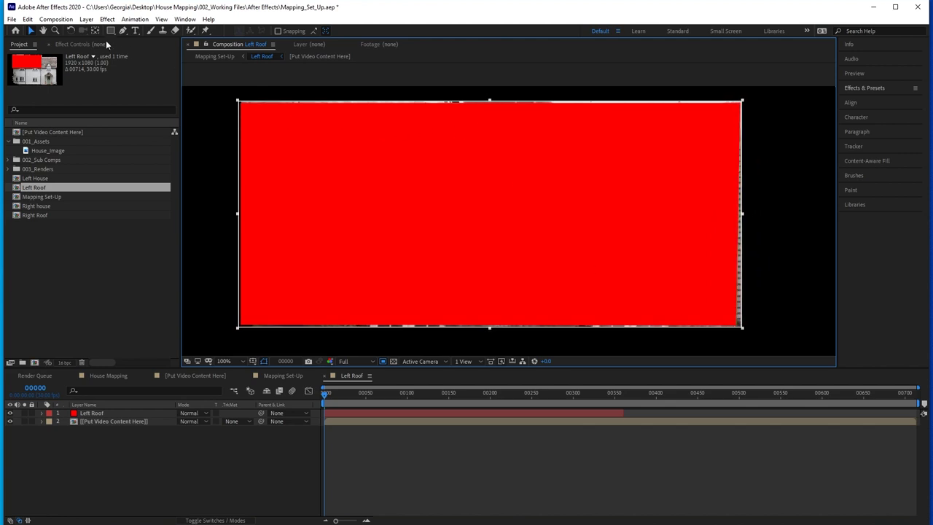
# Step: Crop Left Roof to its region, set the roof layer to Stencil Alpha, then open Right Roof
pyautogui.click(55, 19)
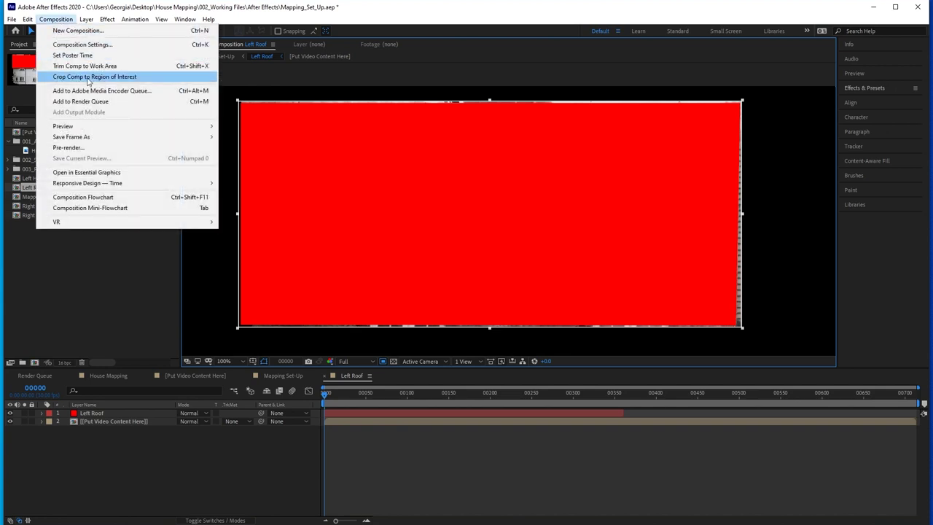
pyautogui.click(125, 79)
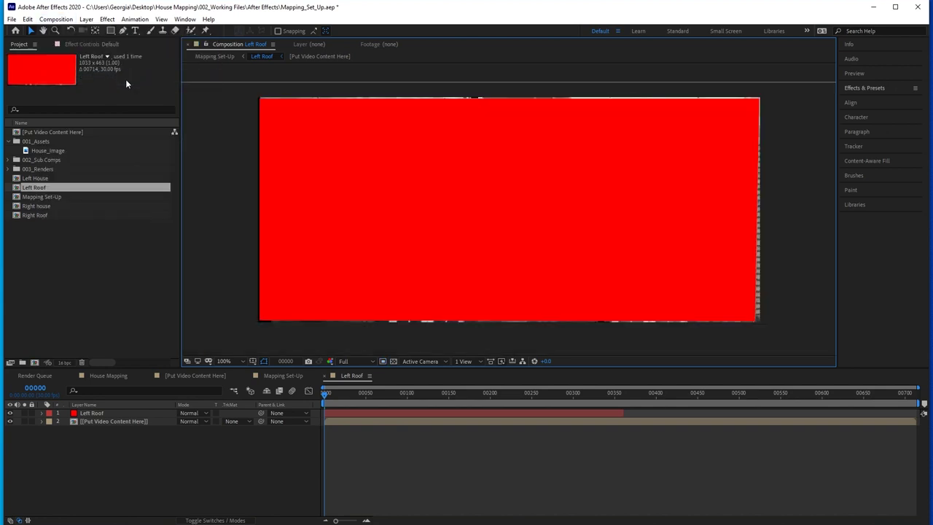
pyautogui.click(92, 414)
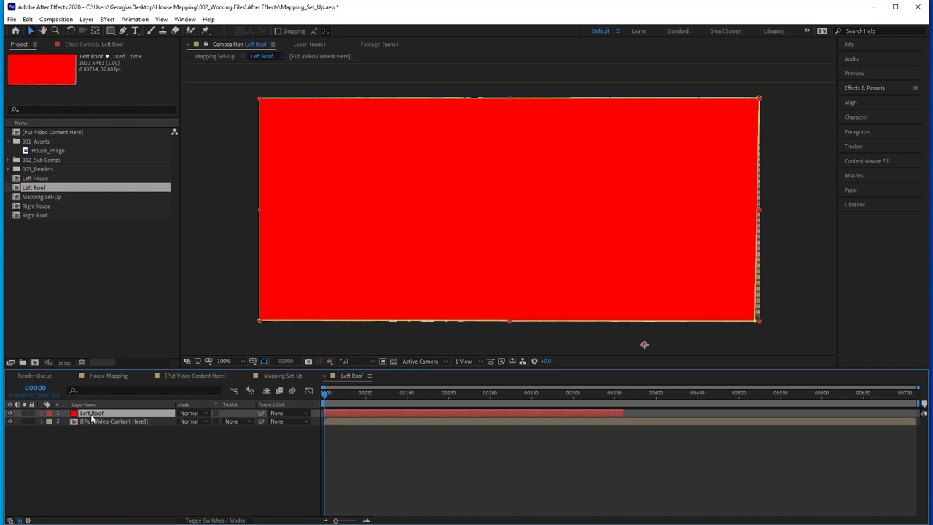
pyautogui.click(191, 413)
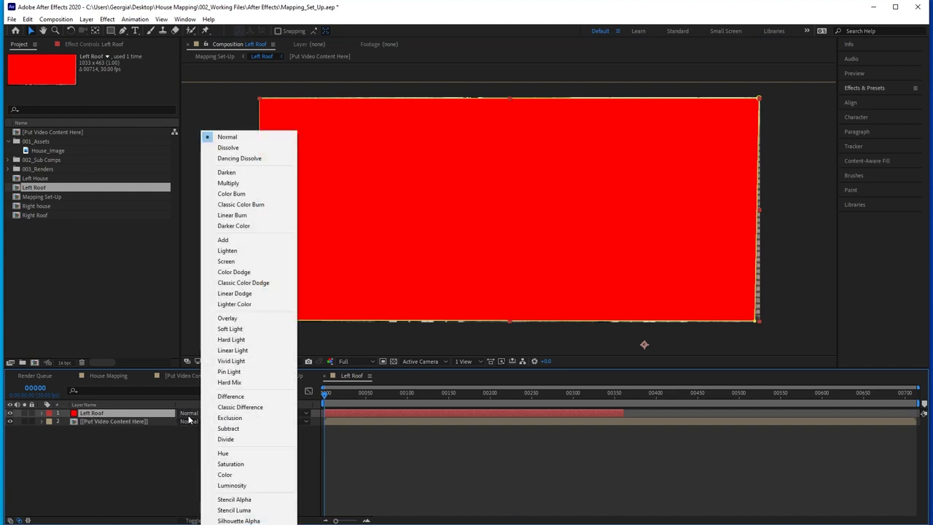
pyautogui.click(240, 499)
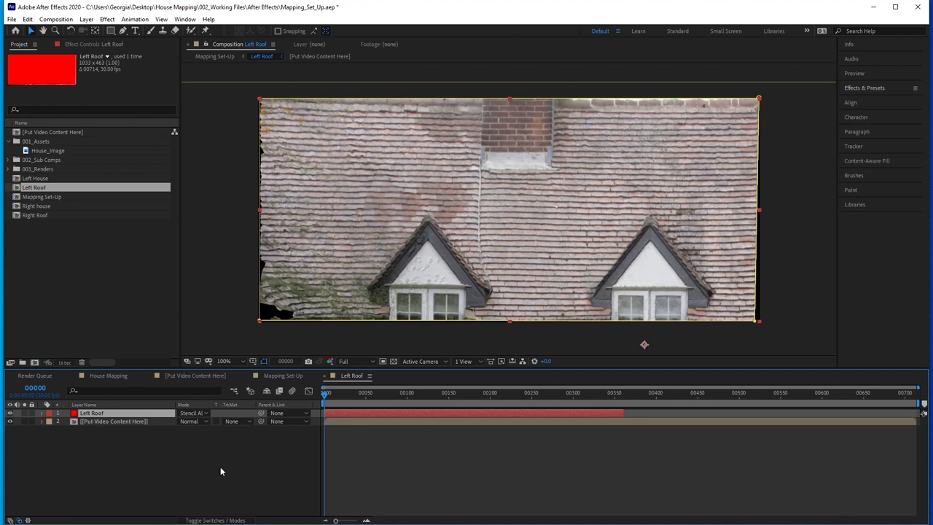
pyautogui.click(325, 375)
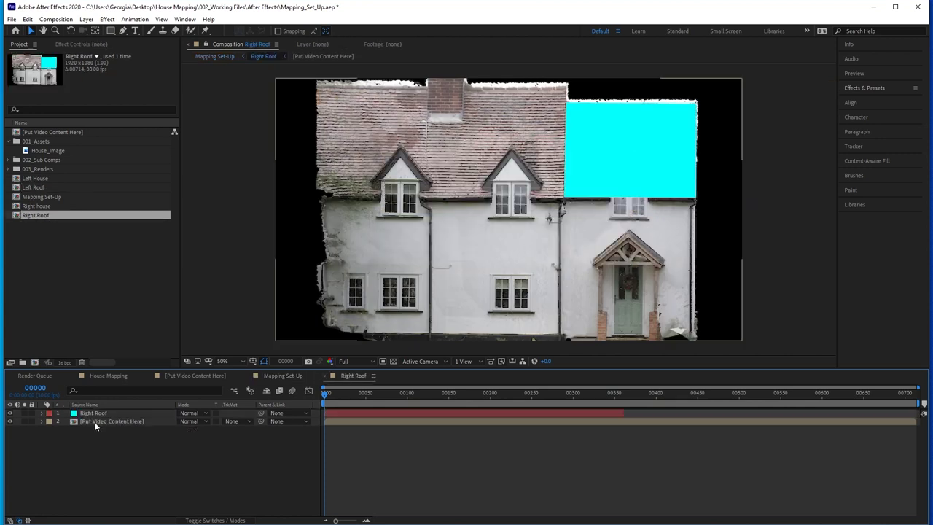
pyautogui.doubleClick(35, 215)
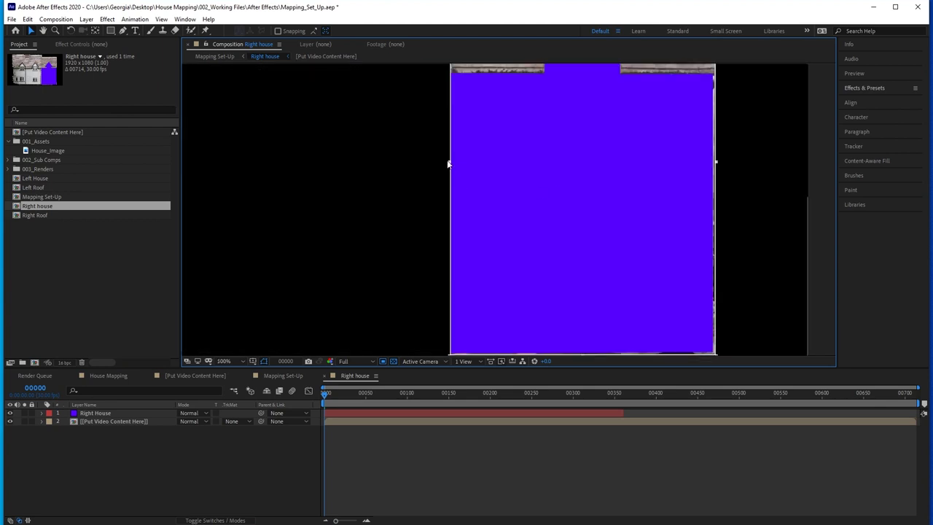
# Step: Select the video placeholder layer inside the Right house precomp
pyautogui.click(448, 164)
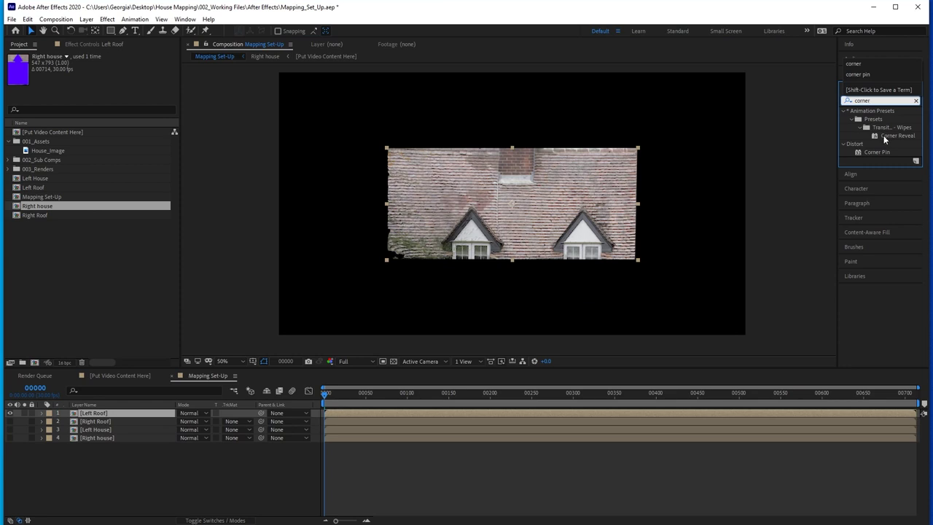
# Step: Apply Corner Pin to Left Roof and drag all four corner pins to reshape the roof
pyautogui.doubleClick(874, 151)
pyautogui.moveTo(387, 148); pyautogui.dragTo(332, 112)
pyautogui.moveTo(638, 148); pyautogui.dragTo(555, 112)
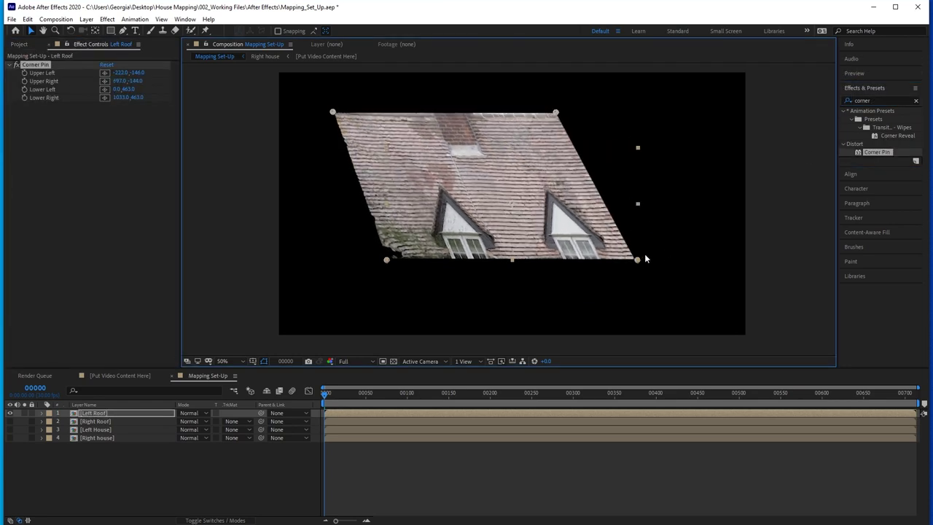
pyautogui.moveTo(638, 260); pyautogui.dragTo(566, 231)
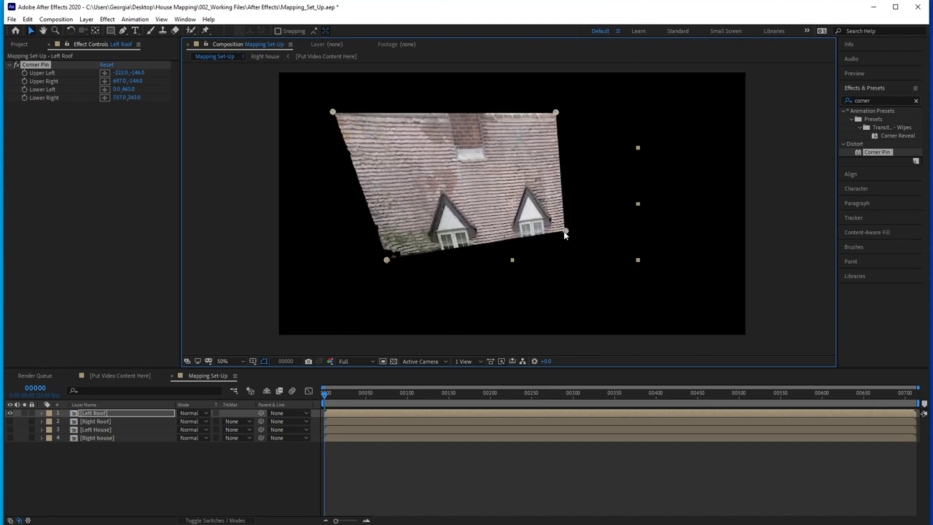
pyautogui.moveTo(387, 262); pyautogui.dragTo(359, 245)
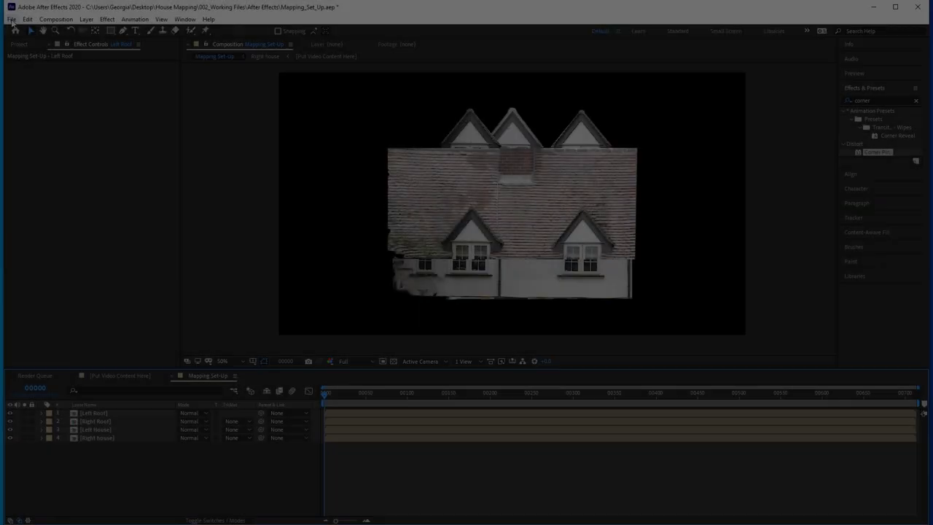
pyautogui.click(12, 19)
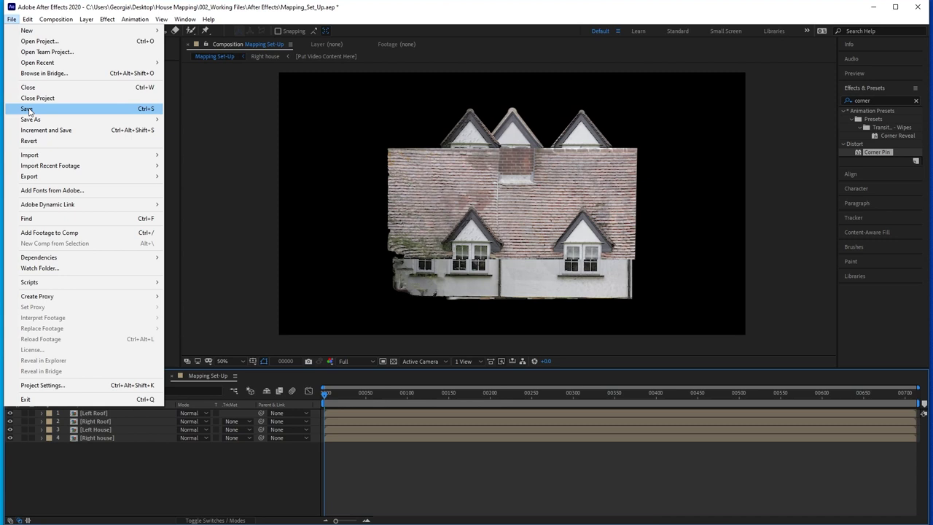
# Step: Save the project Mapping_Set_Up.aep
pyautogui.click(28, 109)
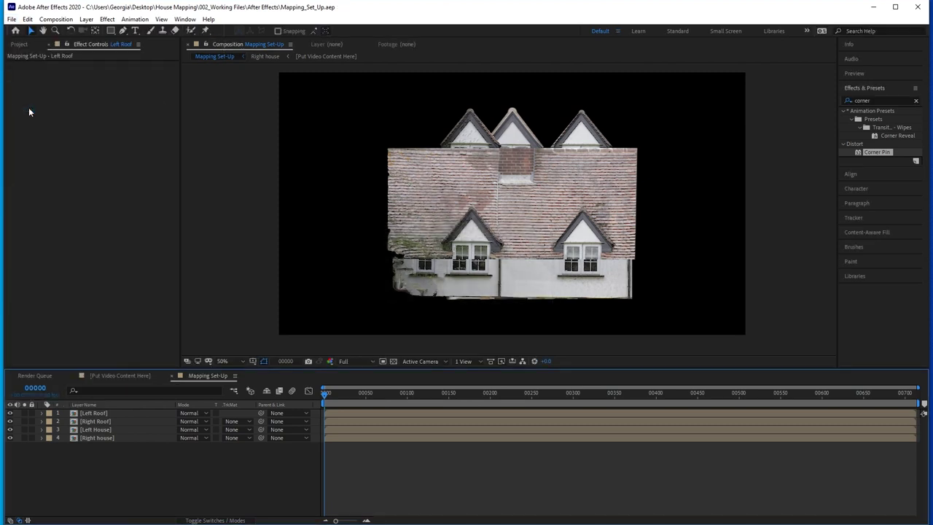